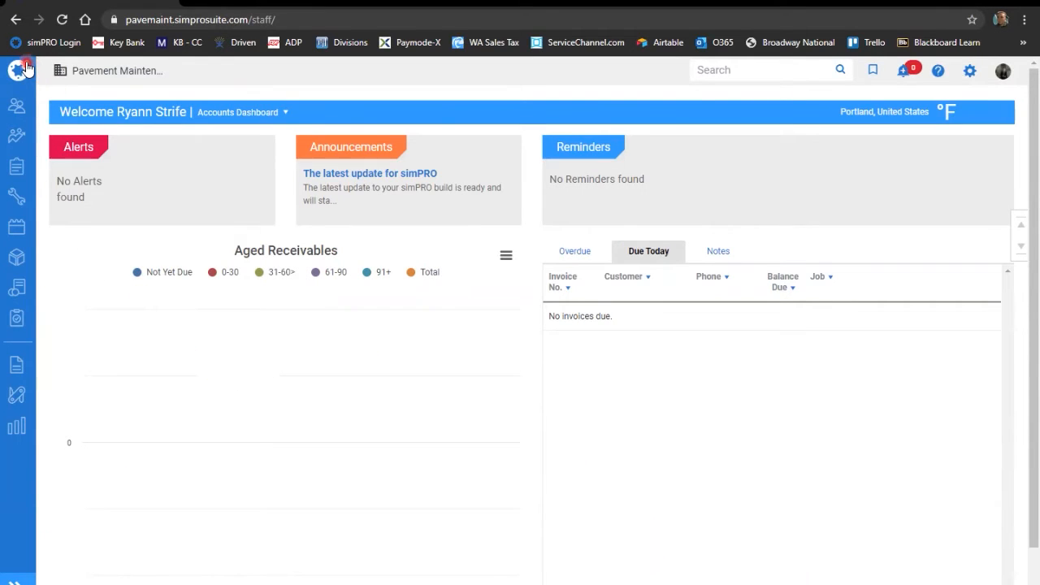
pyautogui.moveTo(22, 107)
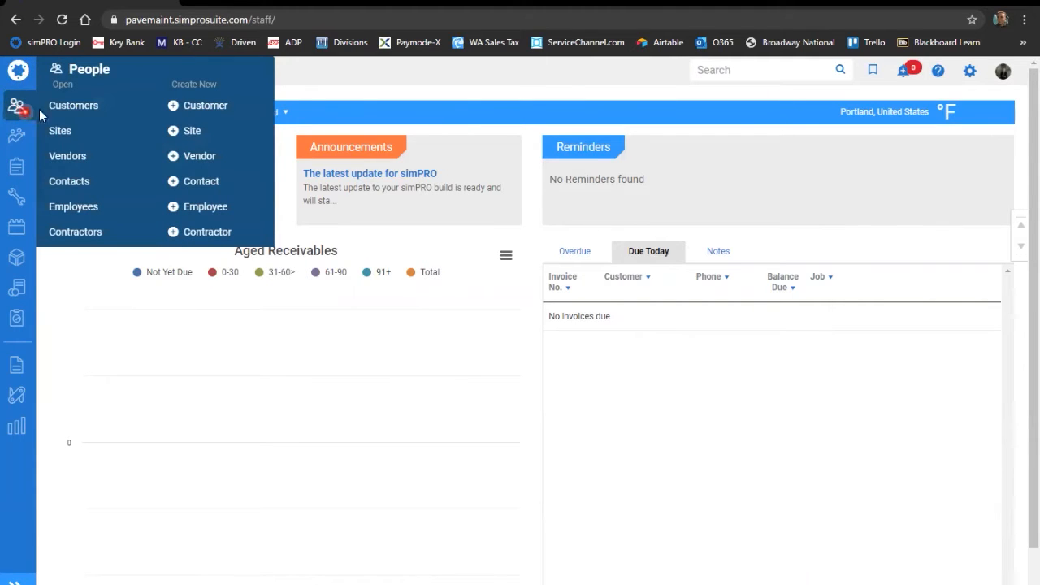
pyautogui.click(103, 108)
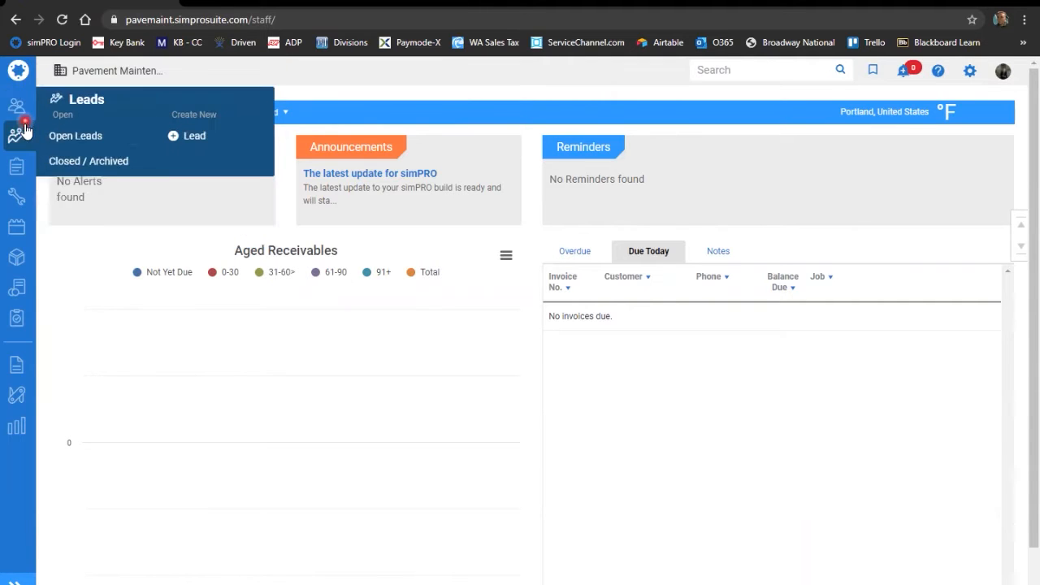
pyautogui.moveTo(18, 199)
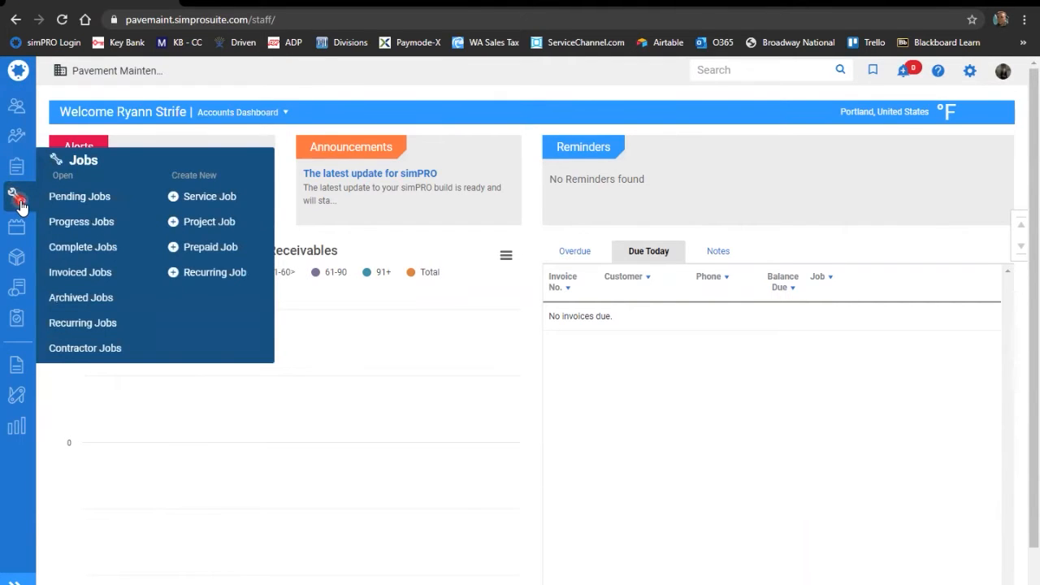
pyautogui.moveTo(9, 179)
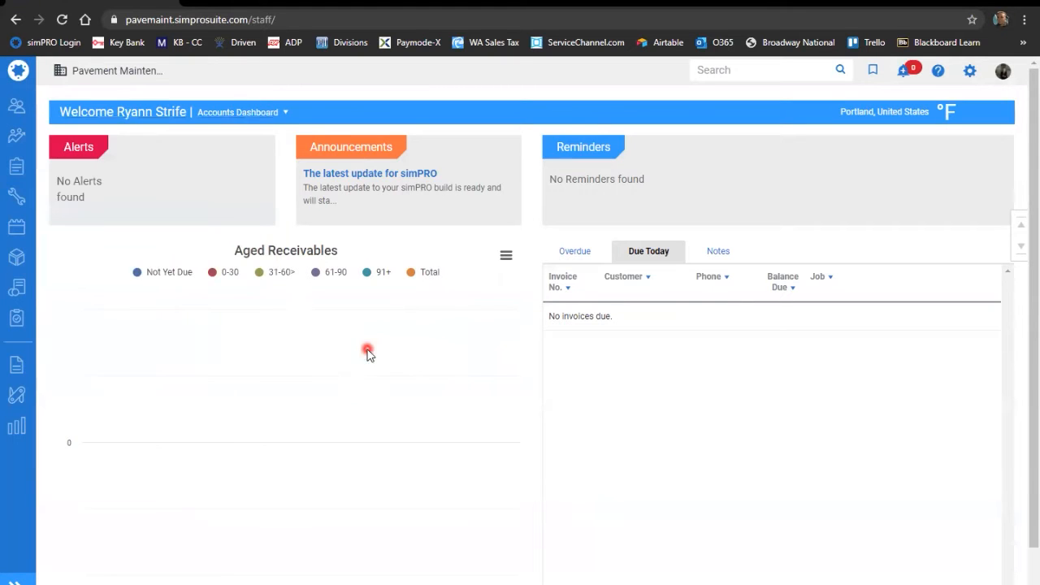
pyautogui.moveTo(17, 139)
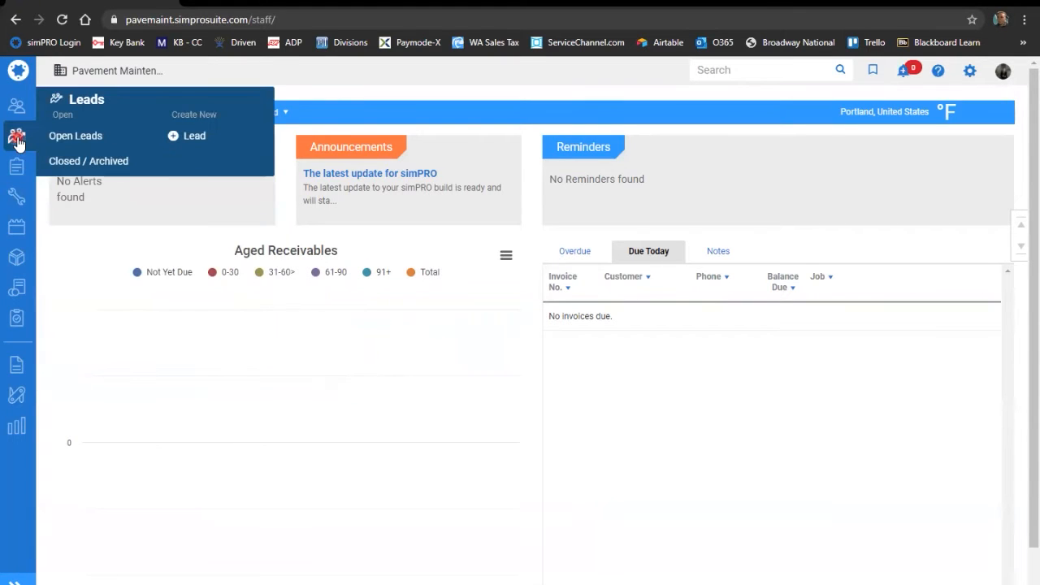
# Search the customer list for "cash" and open the CASH SALES customer record
pyautogui.moveTo(16, 106)
pyautogui.click(66, 116)
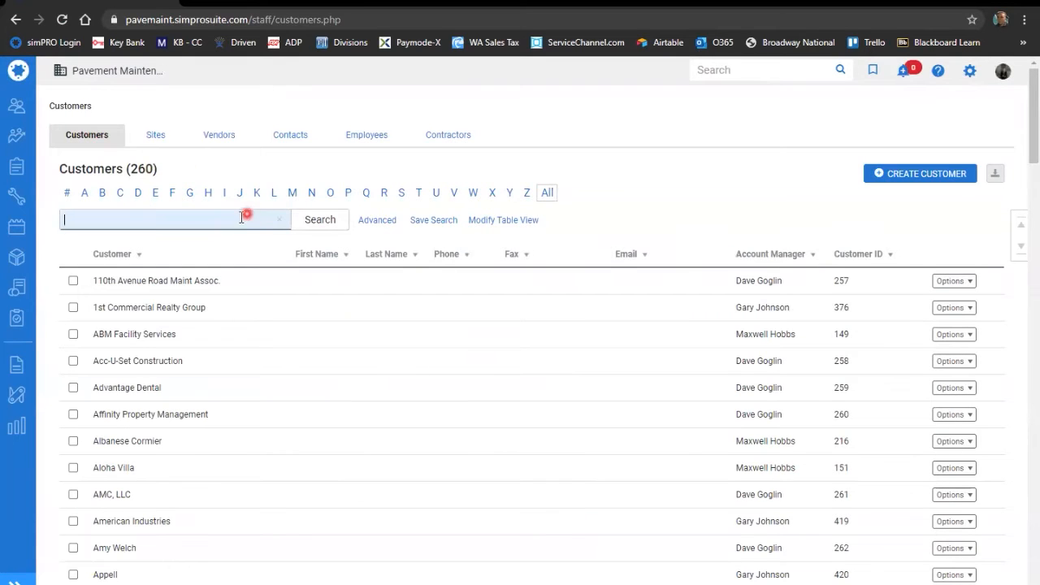
pyautogui.write('cash')
pyautogui.click(302, 220)
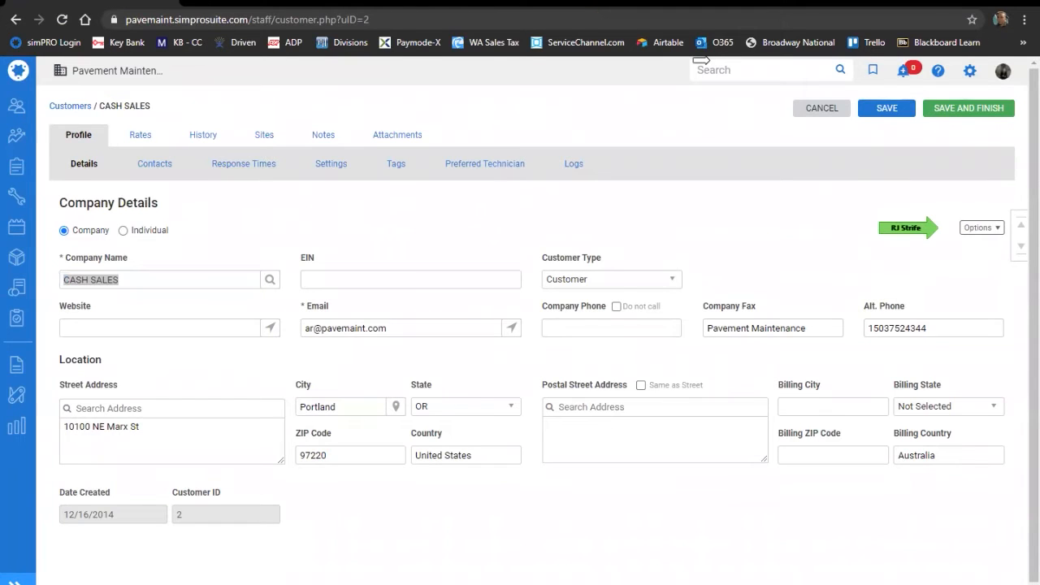
# Create a new project quote from the CASH SALES customer record and select Cash Customer 1 as its site
pyautogui.click(996, 228)
pyautogui.moveTo(986, 249)
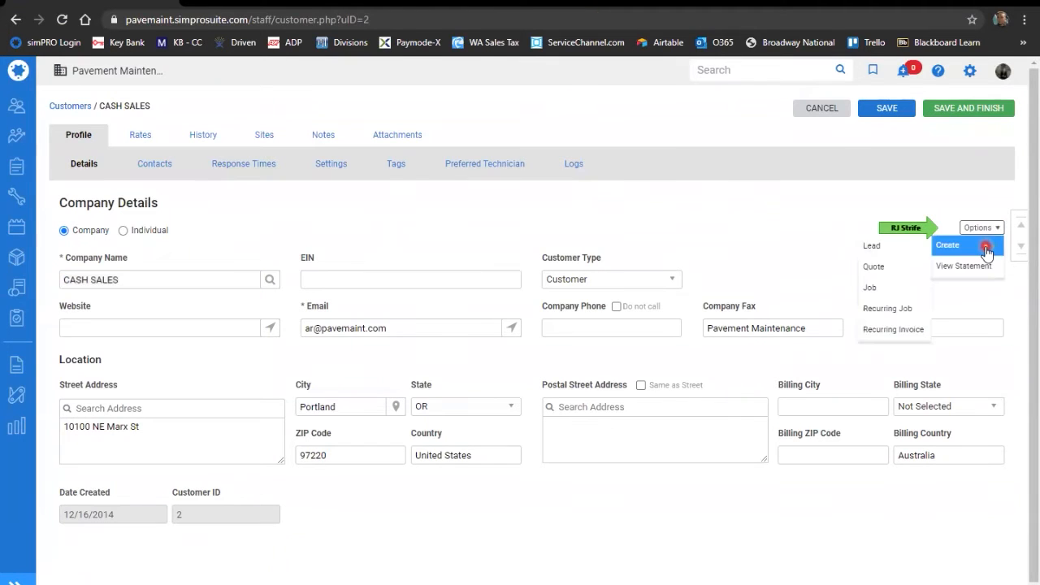
pyautogui.click(892, 268)
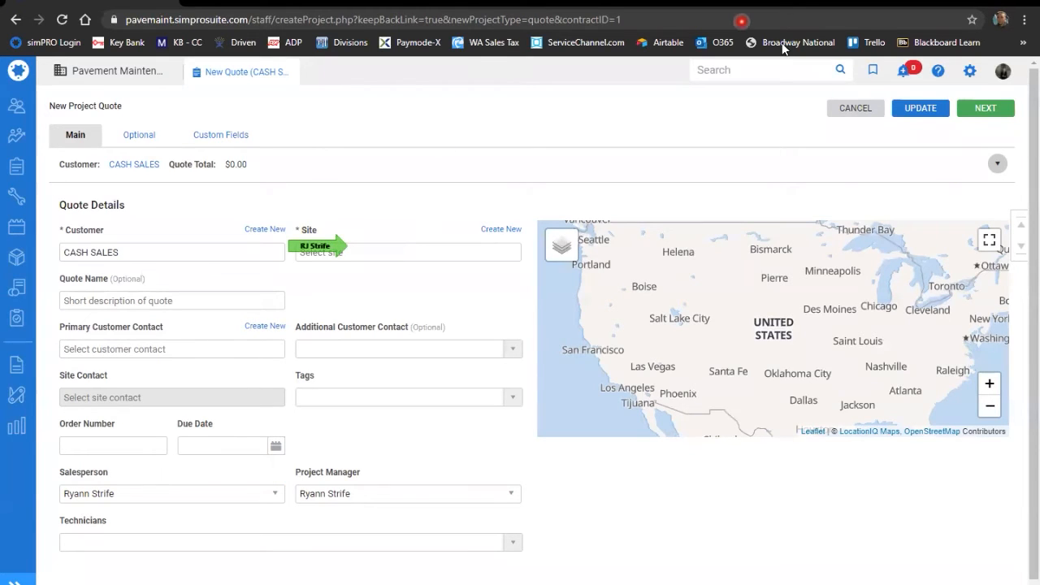
pyautogui.click(360, 250)
pyautogui.write('cash')
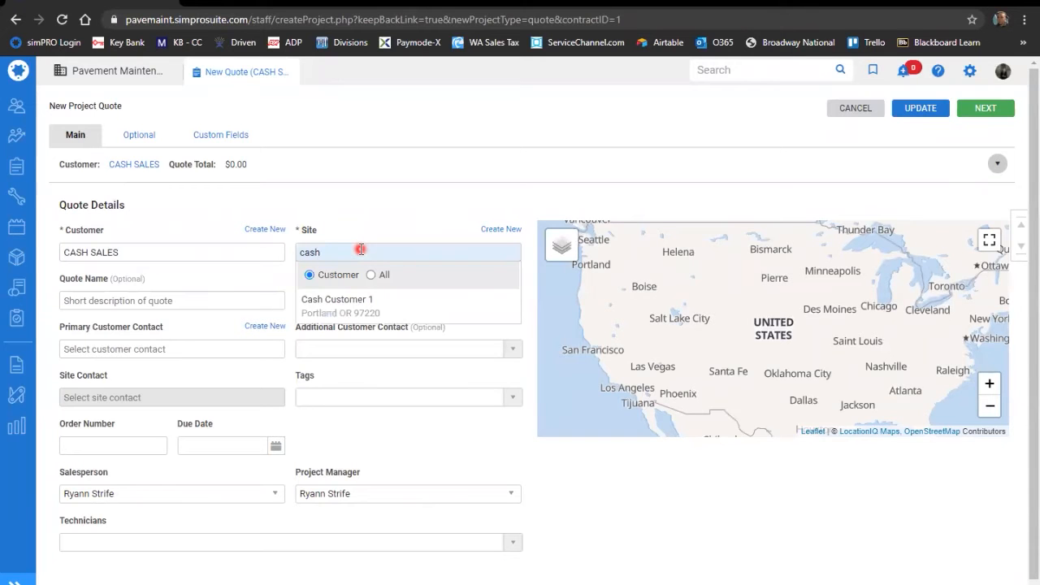
pyautogui.click(369, 306)
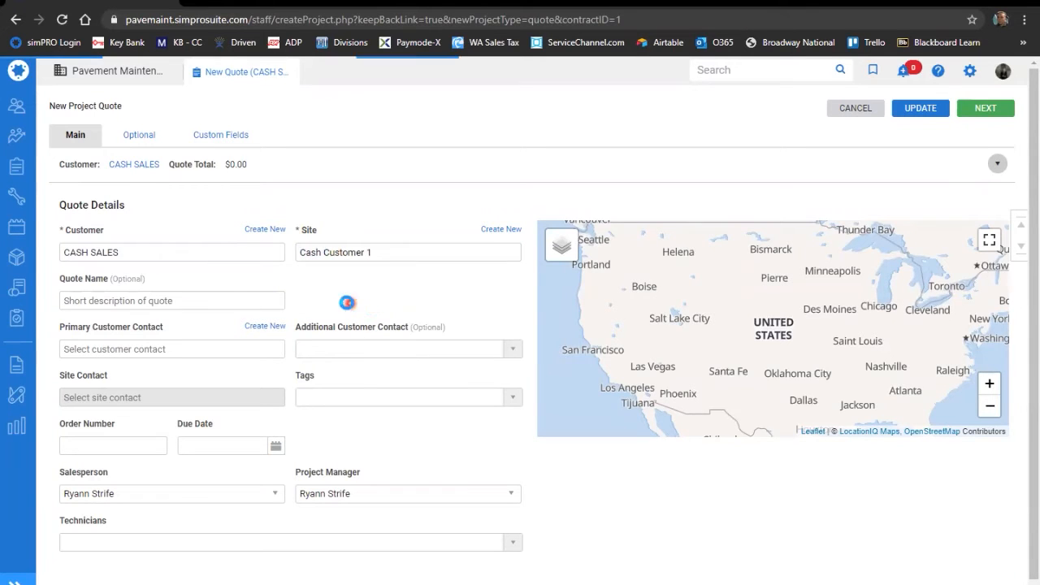
# Name the quote "pw, str" and select the customer's contact person as the primary customer contact
pyautogui.write('pw,')
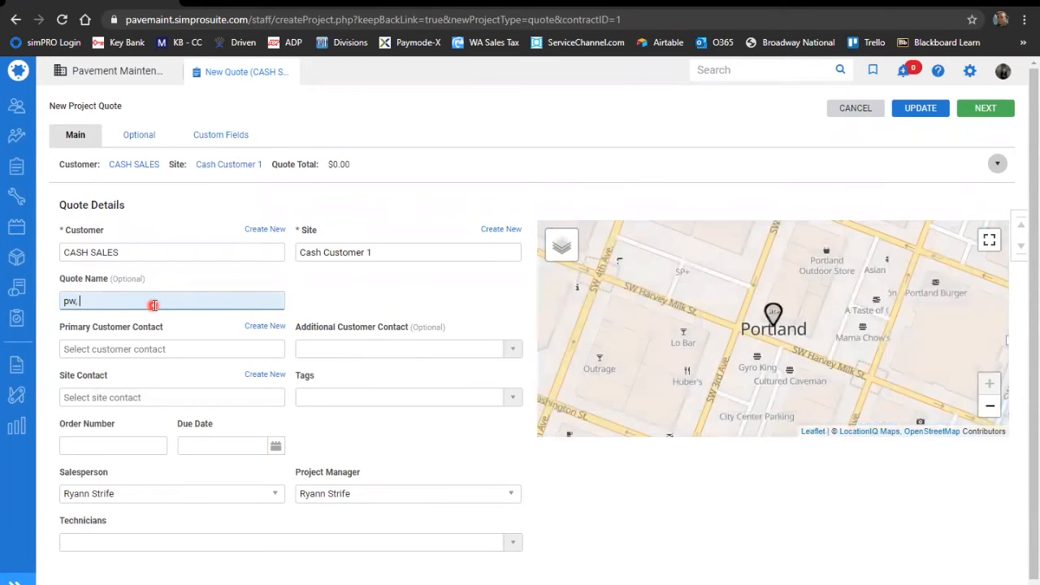
pyautogui.press('Tab')
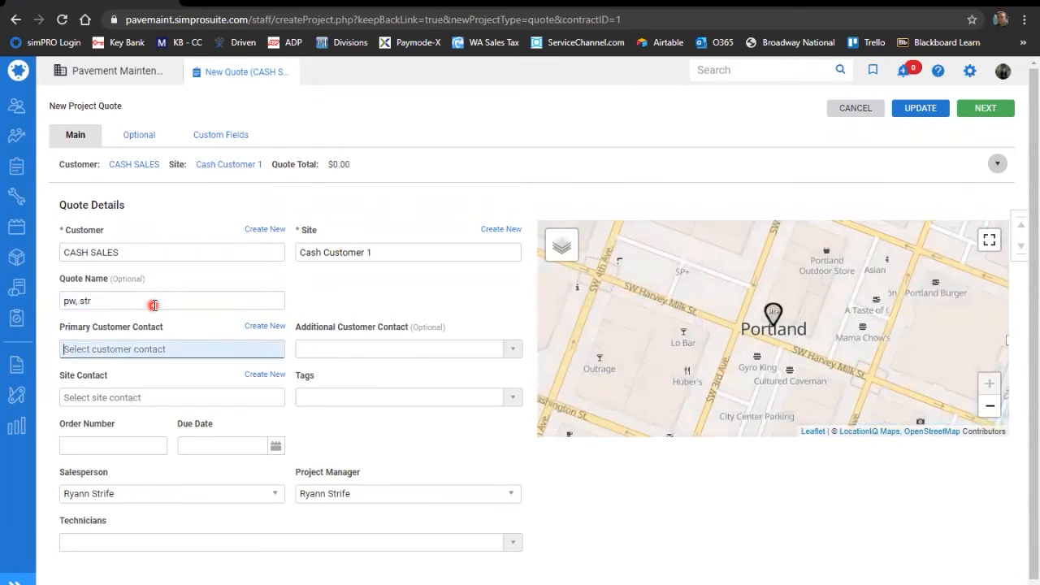
pyautogui.click(155, 351)
pyautogui.click(133, 396)
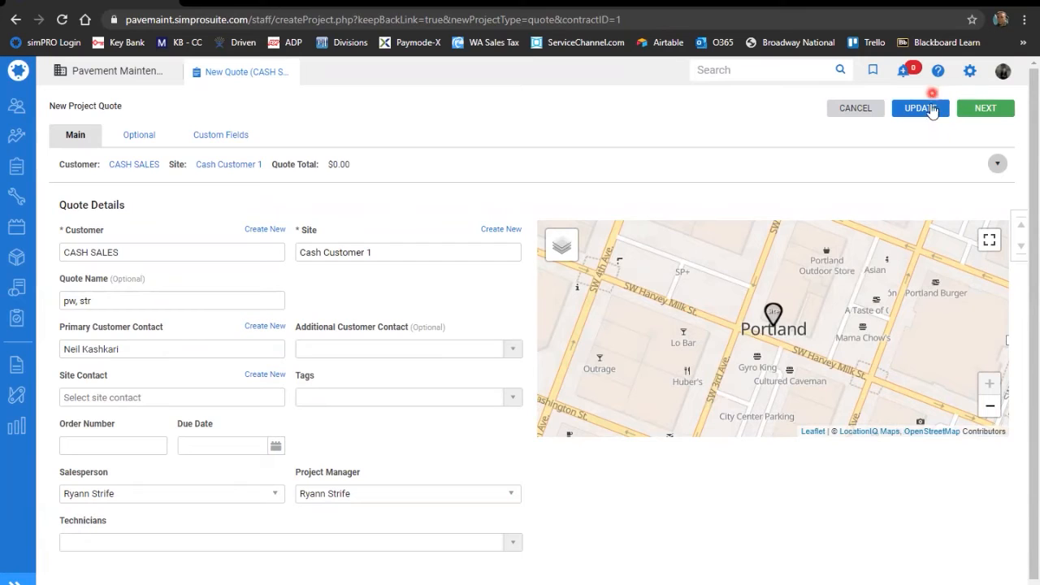
# Continue to the quote's cost center list, then cancel the quote and return to the dashboard
pyautogui.click(986, 111)
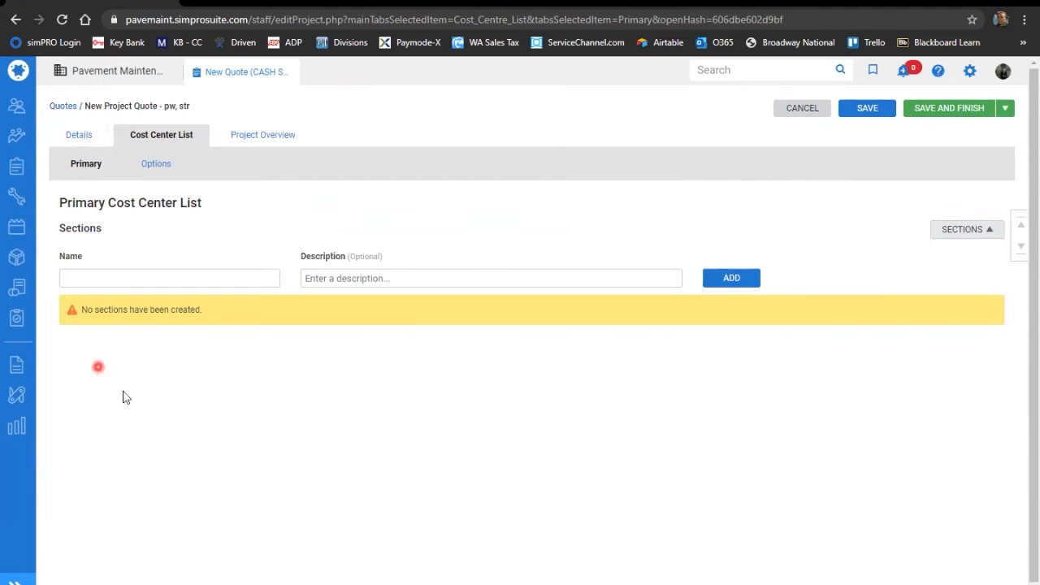
pyautogui.click(802, 109)
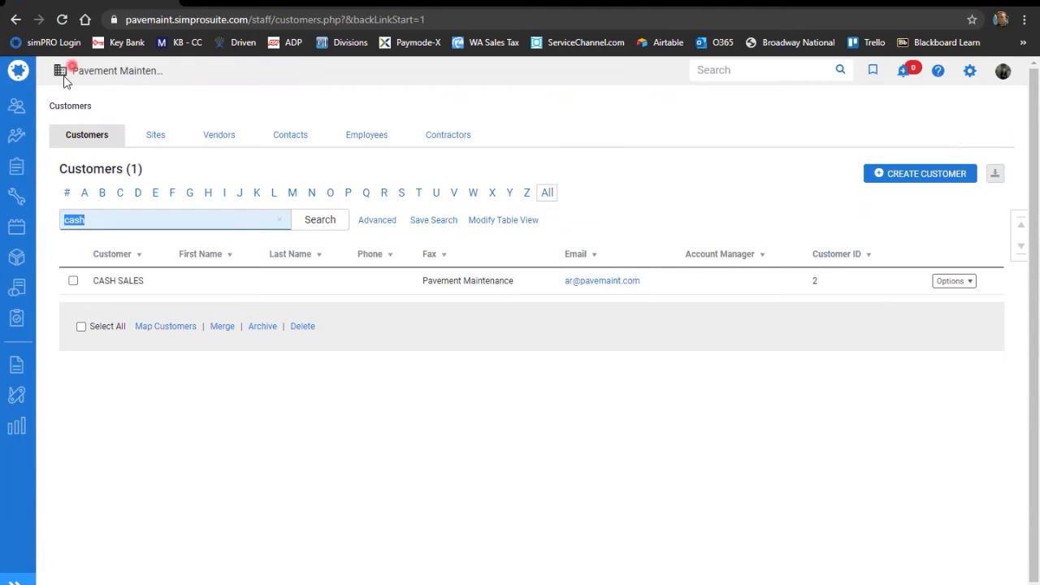
pyautogui.click(18, 71)
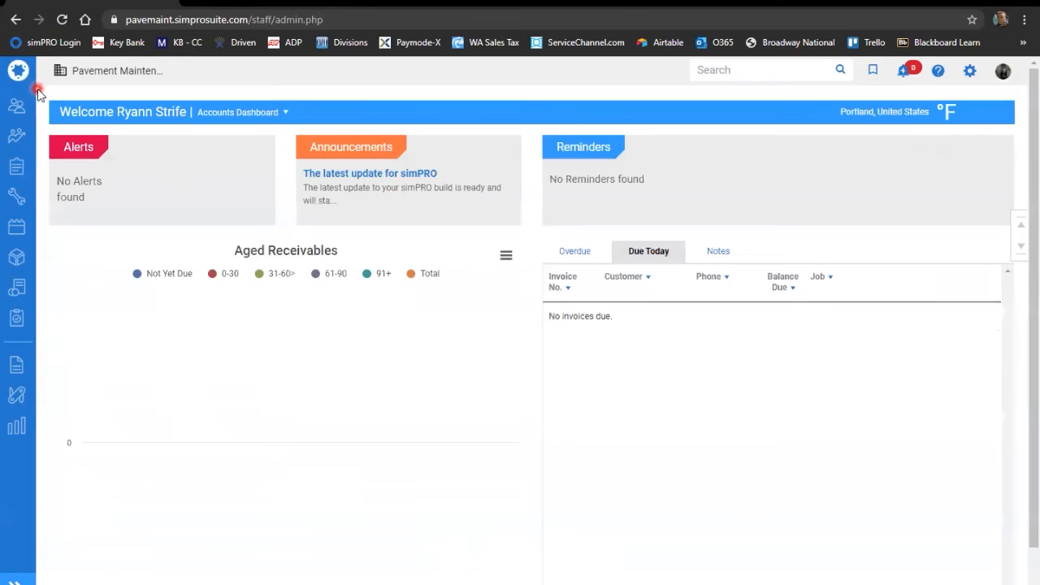
# Search the site list for "cash" and open the Cash Customer 1 site record
pyautogui.moveTo(26, 116)
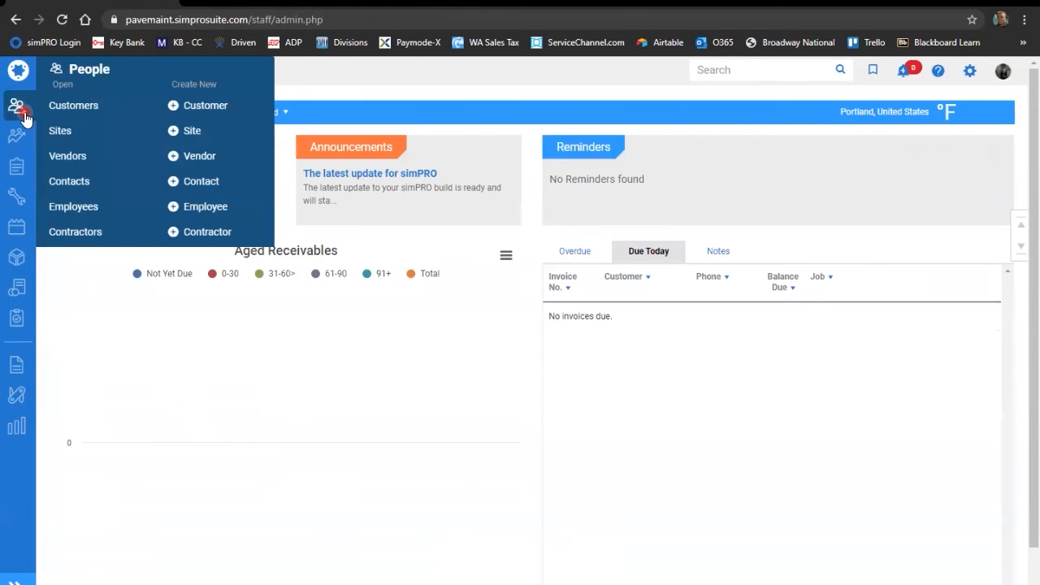
pyautogui.click(74, 131)
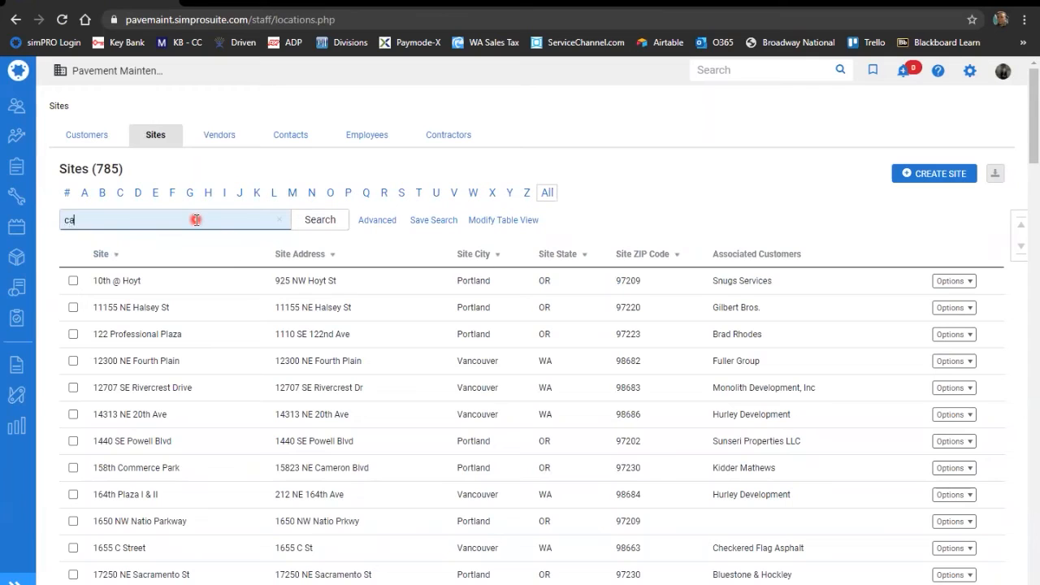
pyautogui.press('Return')
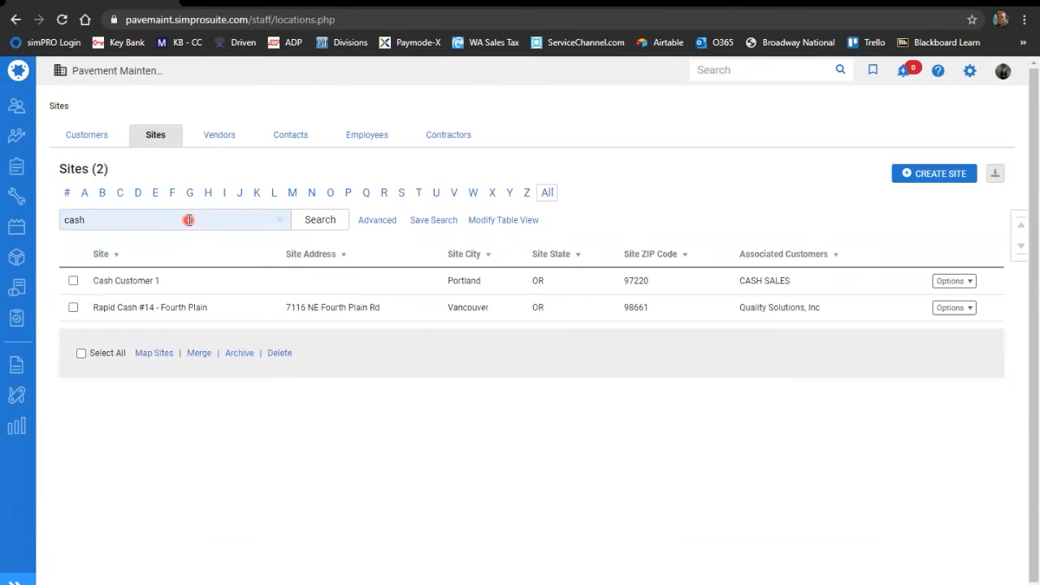
pyautogui.click(153, 282)
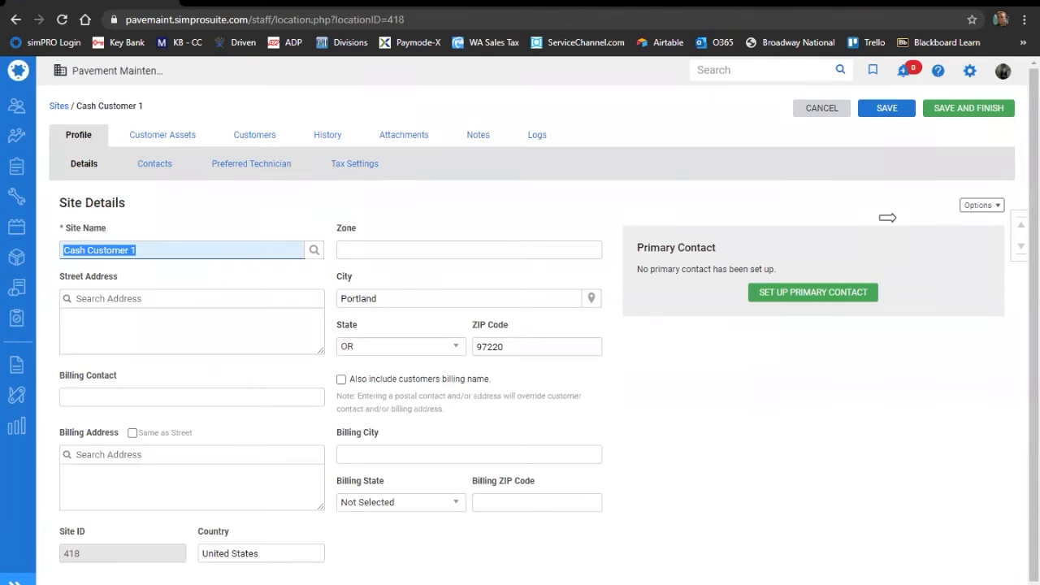
# Create a new project quote directly from the Cash Customer 1 site record
pyautogui.click(934, 207)
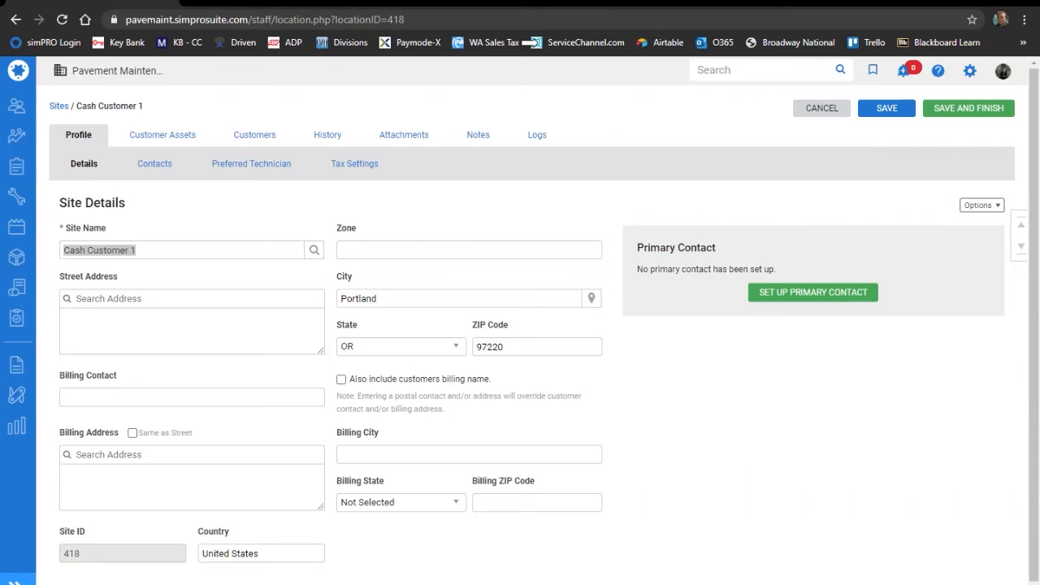
pyautogui.click(982, 206)
pyautogui.moveTo(986, 223)
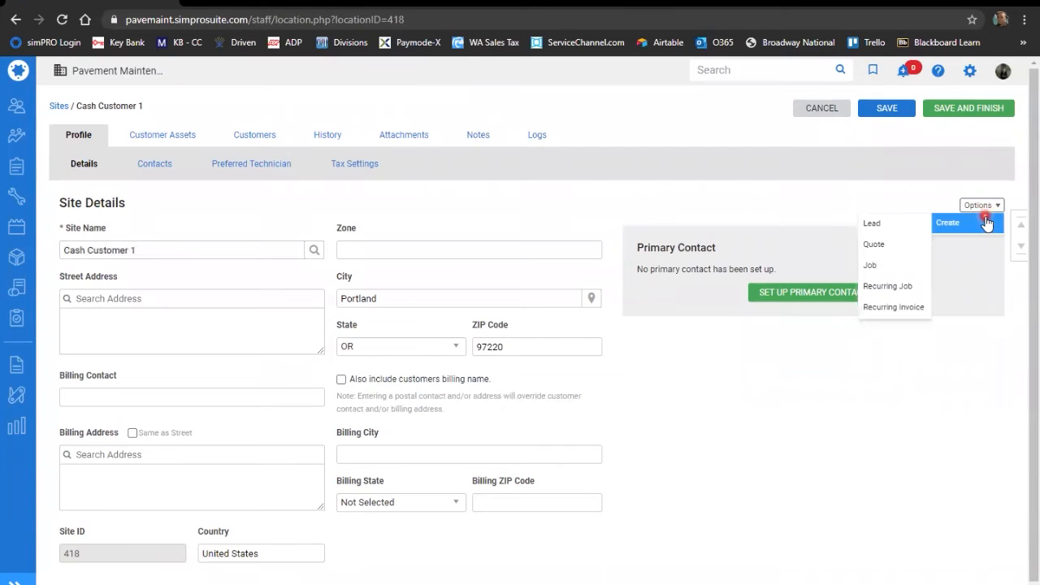
pyautogui.click(880, 245)
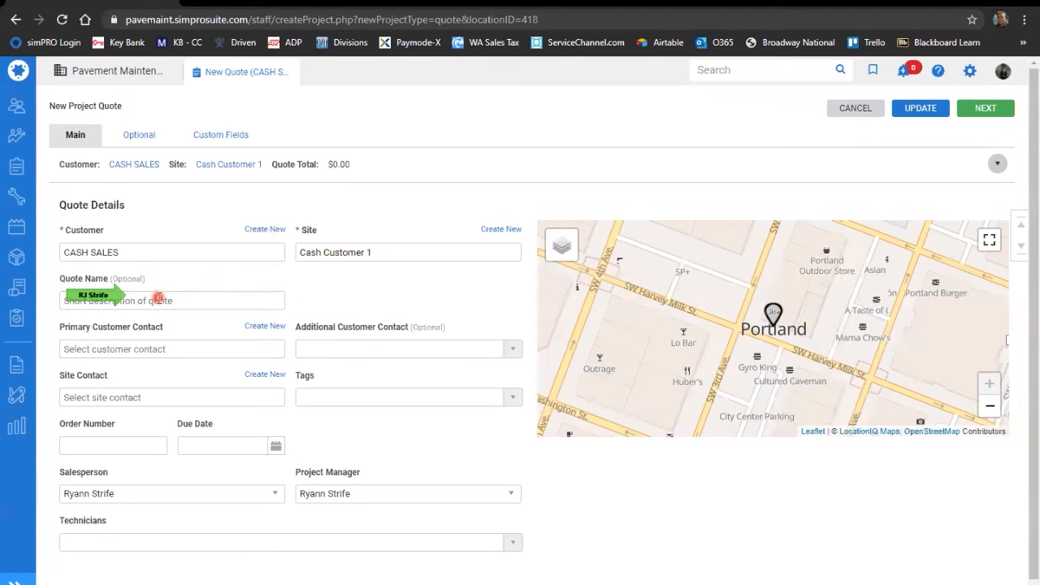
# Name the site's new quote "pw, str" and assign the customer's contact person as primary customer contact
pyautogui.click(190, 300)
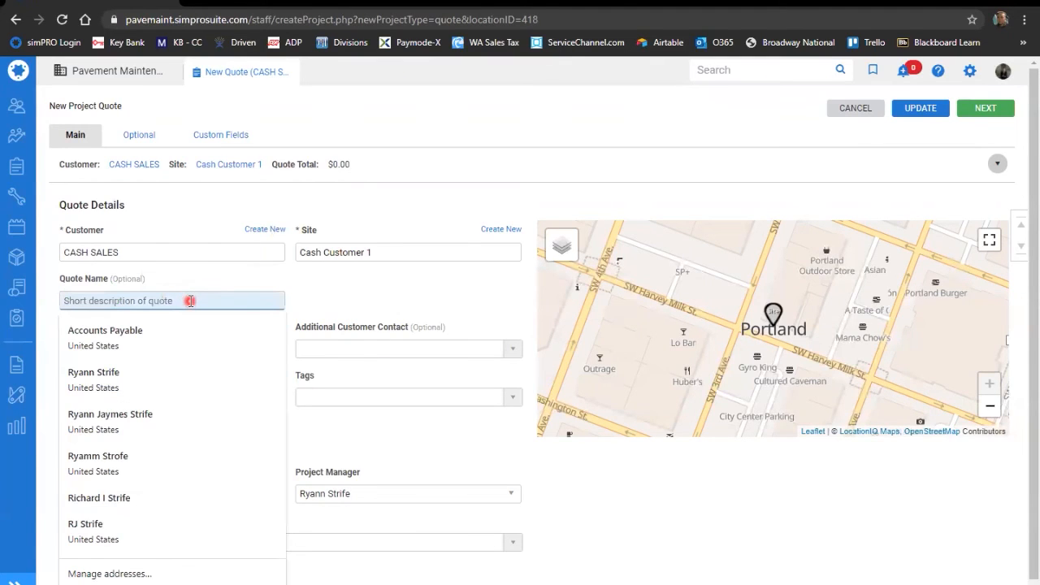
pyautogui.write('pw, str')
pyautogui.press('Tab')
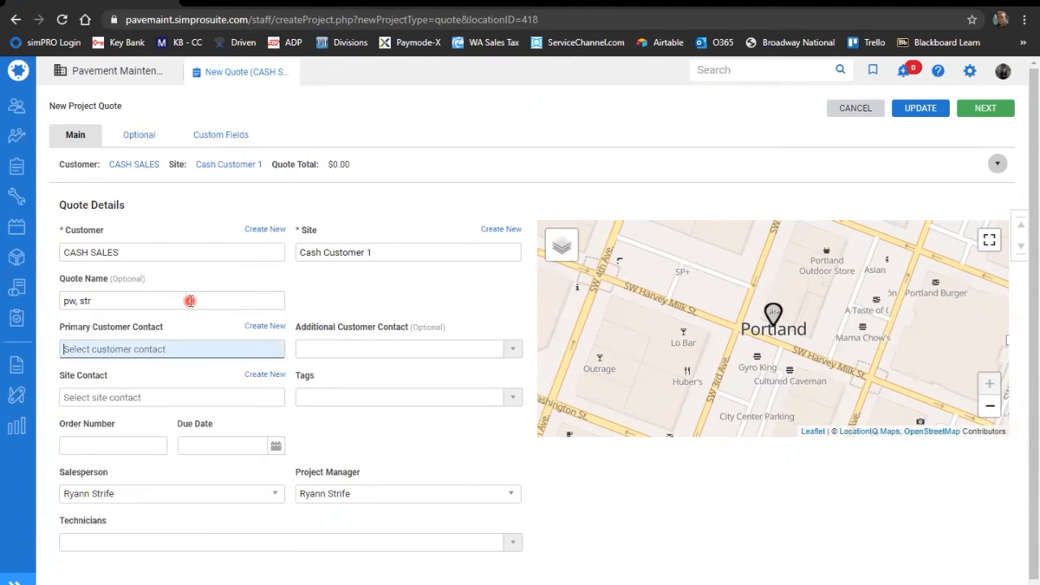
pyautogui.write('neil')
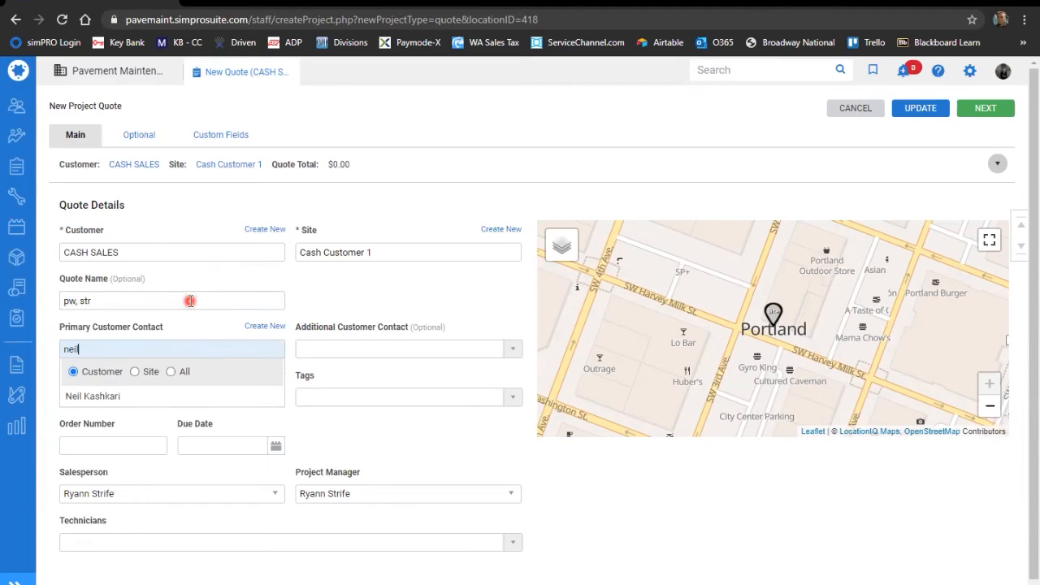
pyautogui.click(105, 393)
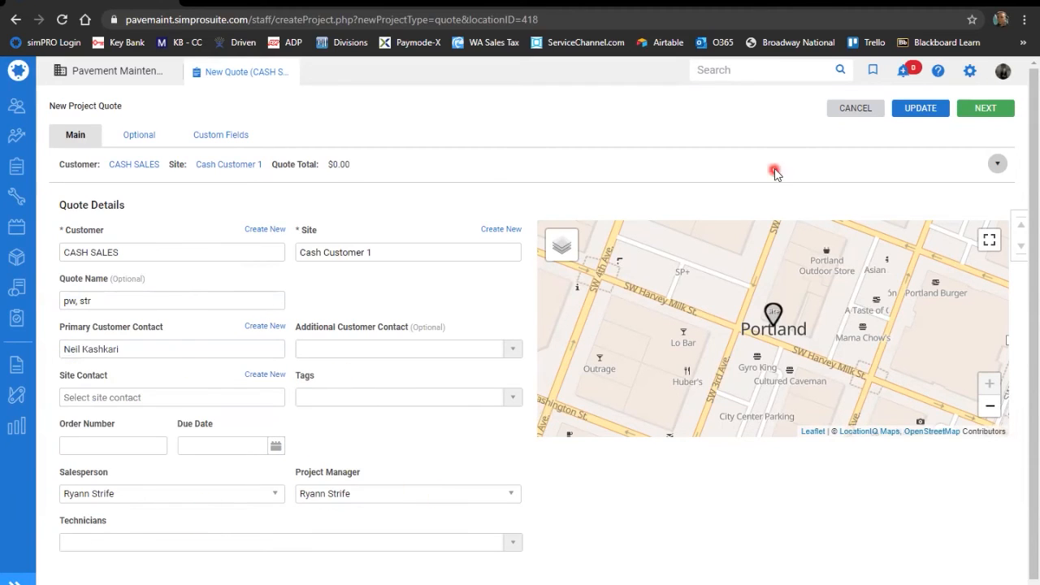
# Proceed to the cost center list of the site's quote, then cancel it and go back to the dashboard
pyautogui.click(1012, 113)
pyautogui.click(1004, 108)
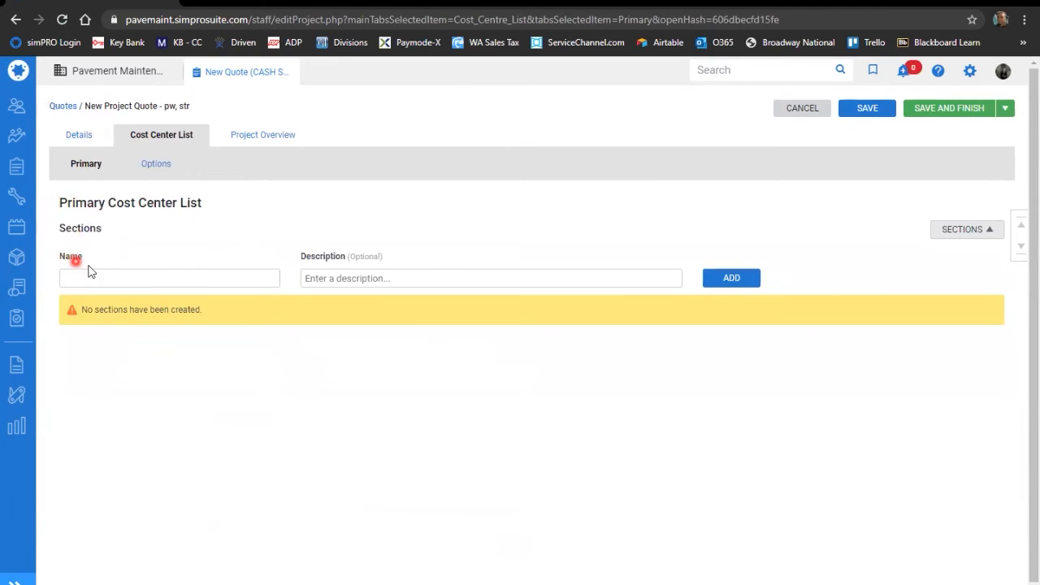
pyautogui.click(805, 116)
pyautogui.click(17, 70)
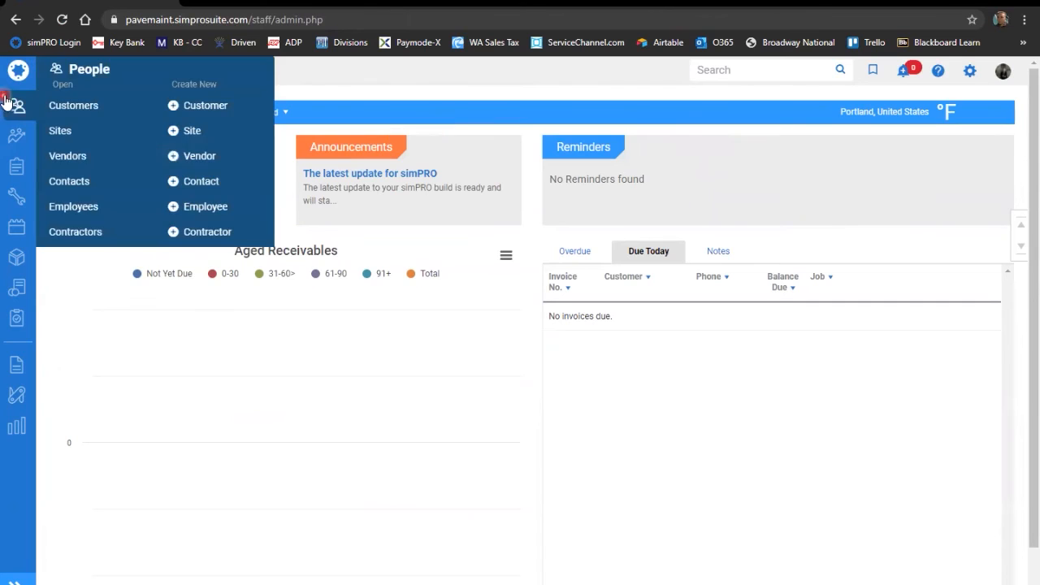
# Create a new project quote without opening a record, with CASH SALES as customer and Cash Customer 1 as site
pyautogui.moveTo(15, 167)
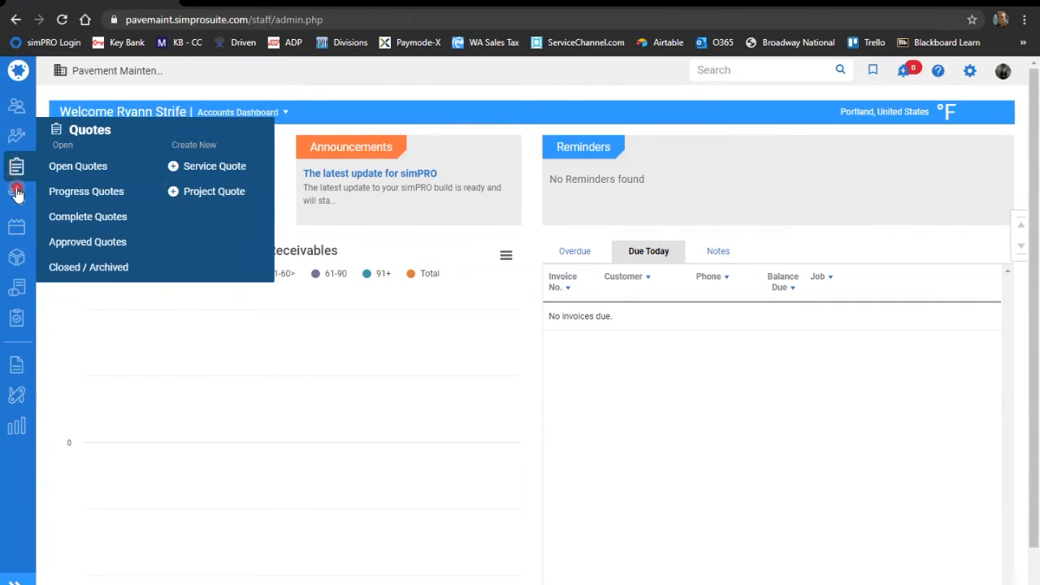
pyautogui.click(227, 198)
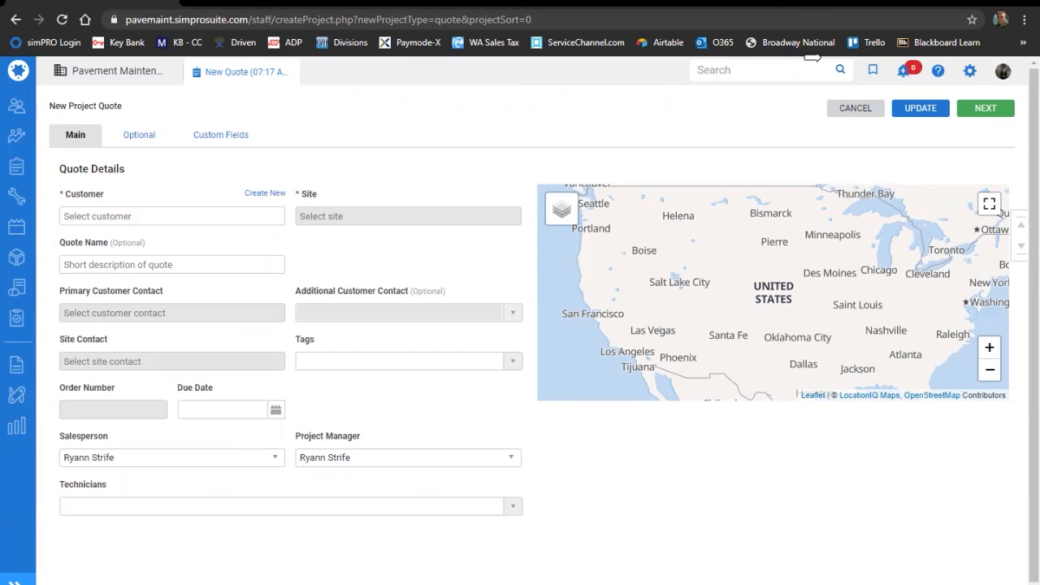
pyautogui.click(145, 213)
pyautogui.write('cash')
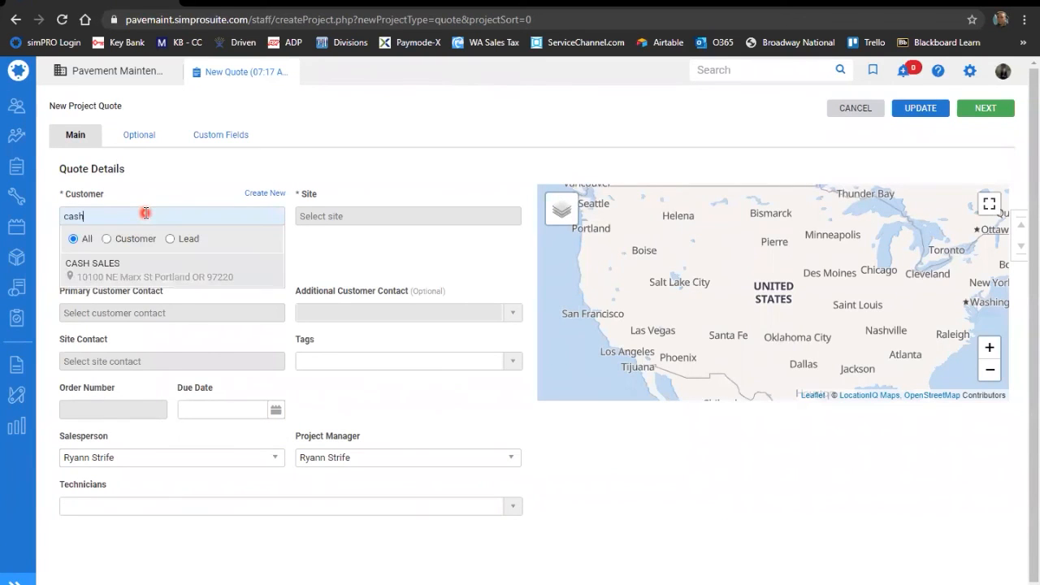
pyautogui.press('Return')
pyautogui.write('cash')
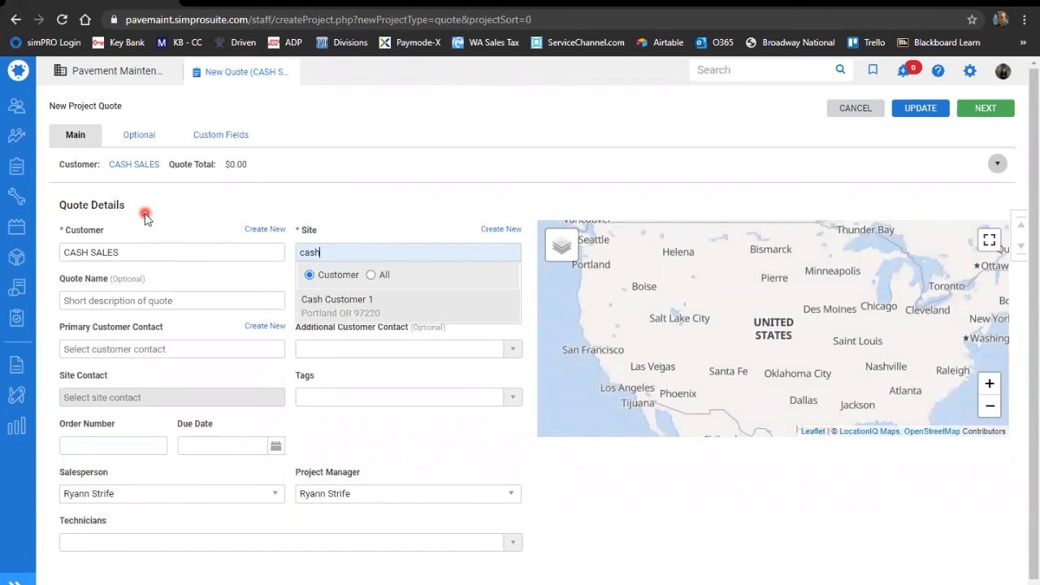
pyautogui.press('Return')
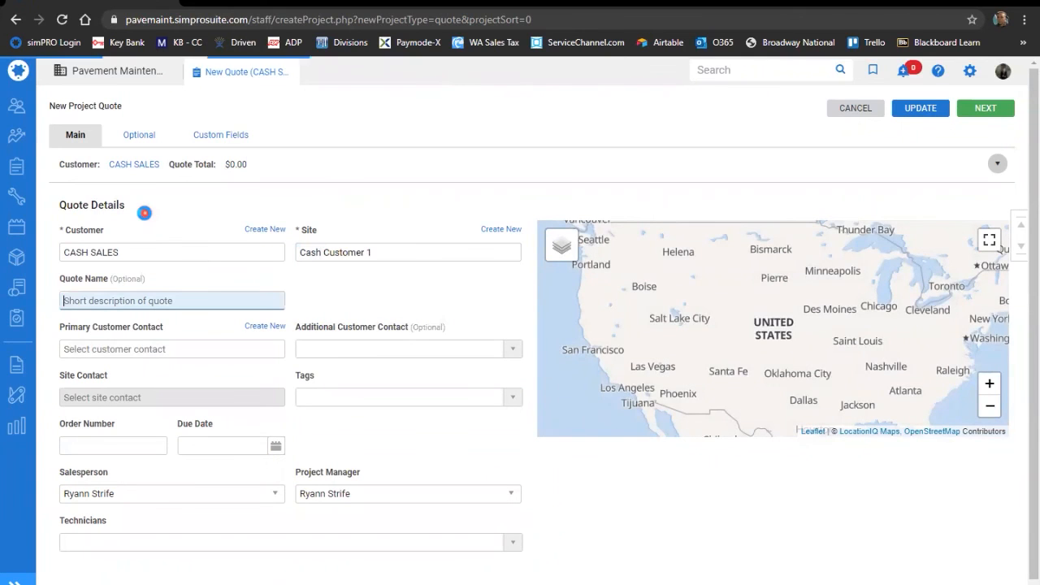
# Name the quote "pw, str", set its primary customer contact and proceed to the next stage of the quote
pyautogui.write('pw, s')
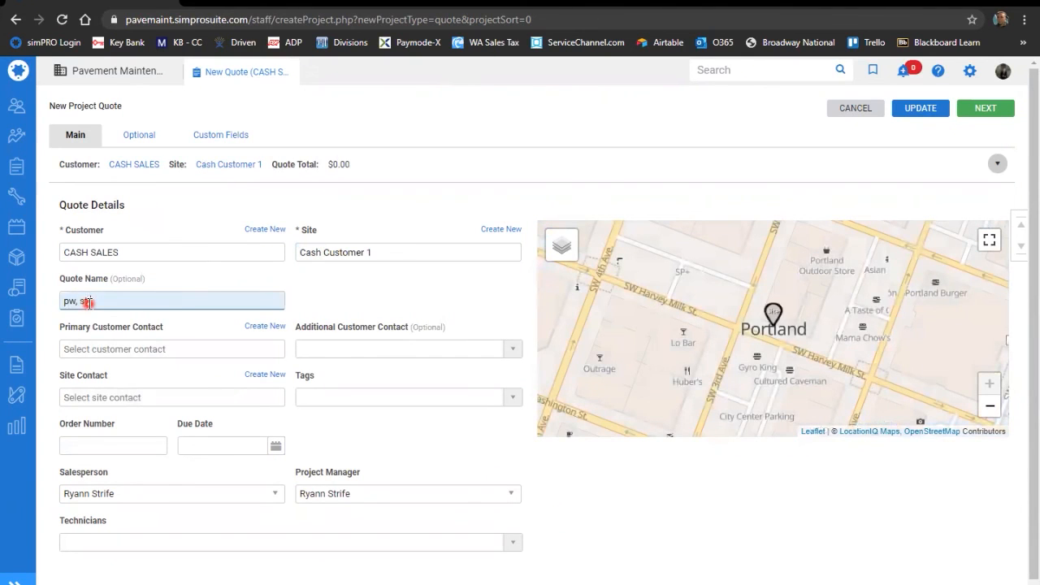
pyautogui.press('Tab')
pyautogui.write('ne')
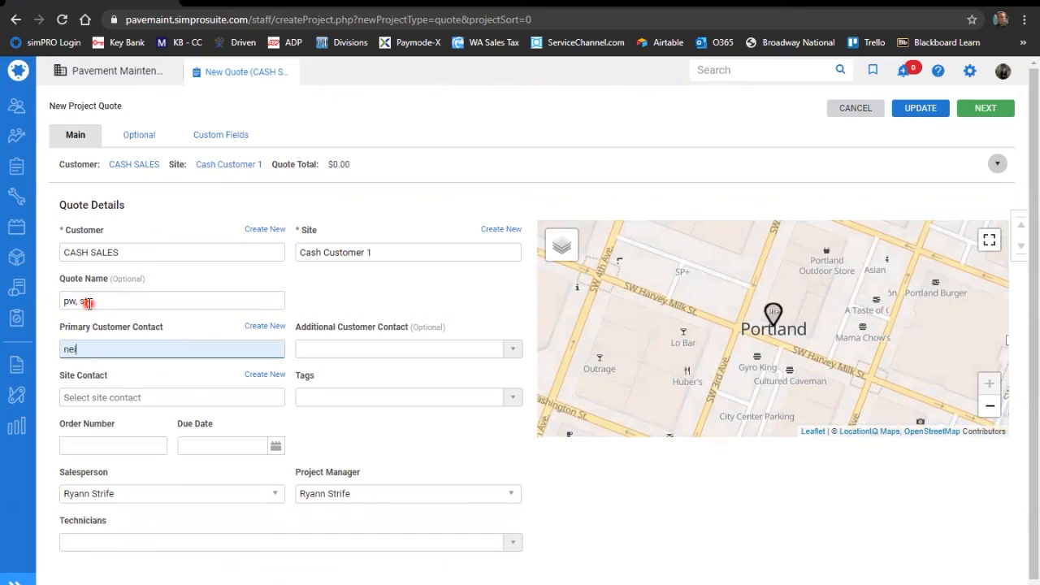
pyautogui.write('i')
pyautogui.click(85, 393)
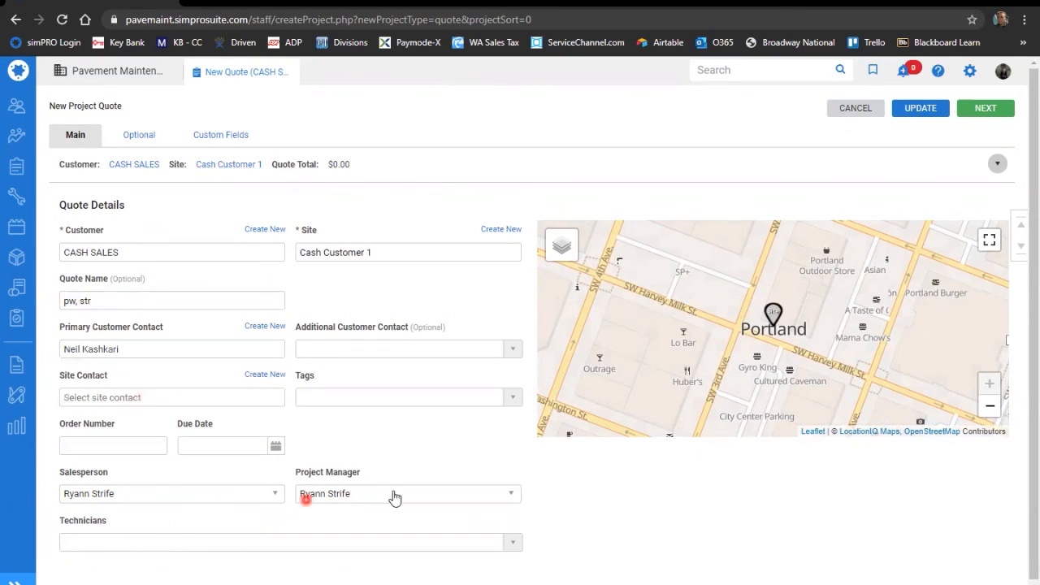
pyautogui.click(1001, 107)
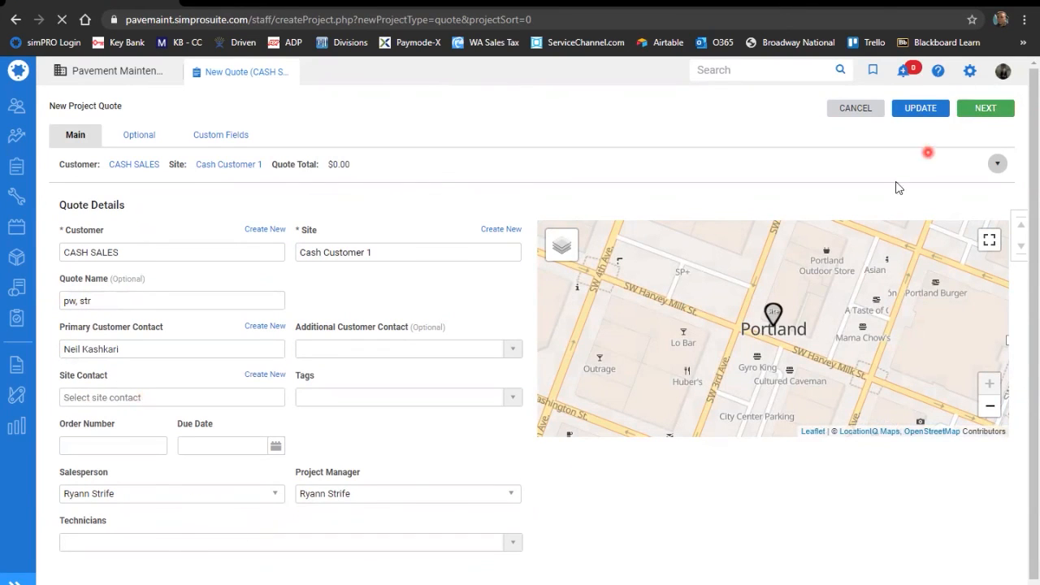